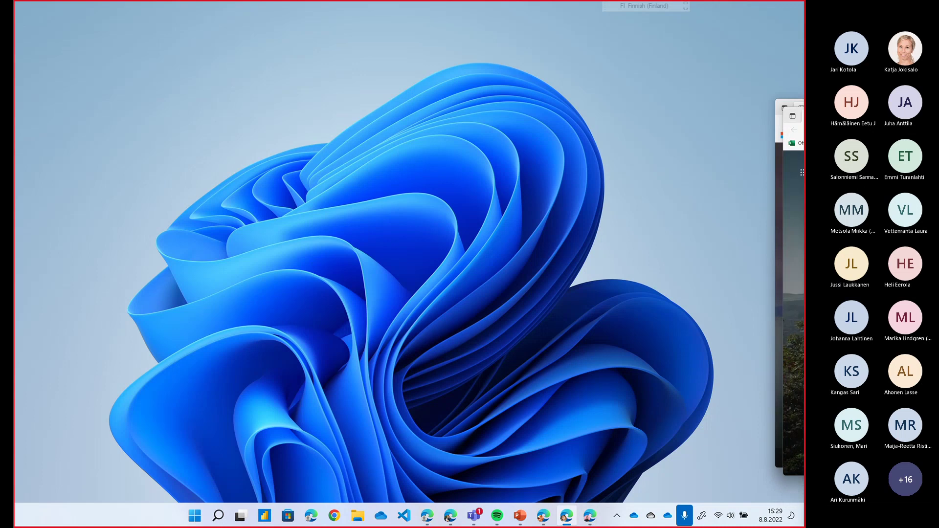
Step: Maximize the browser window, dismiss the restore pages prompt, and open office.com
key("alt+Tab")
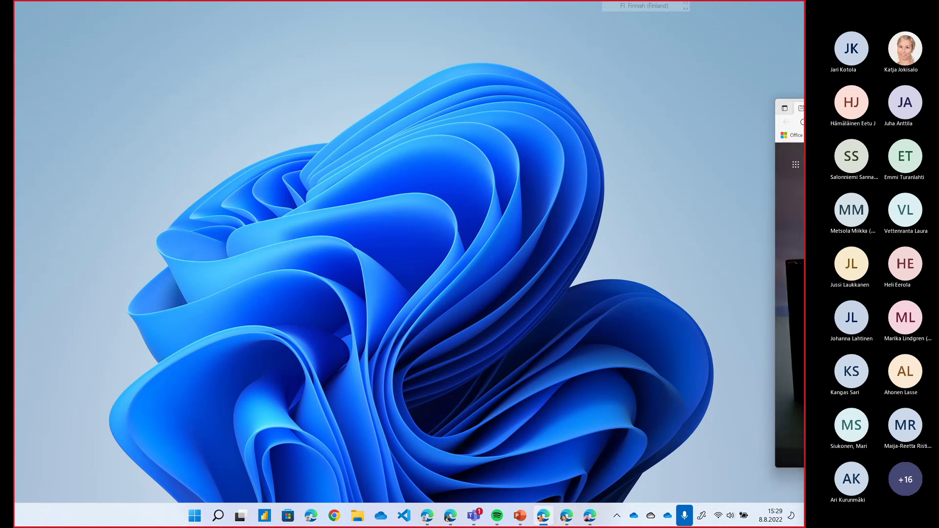
key("super+Up")
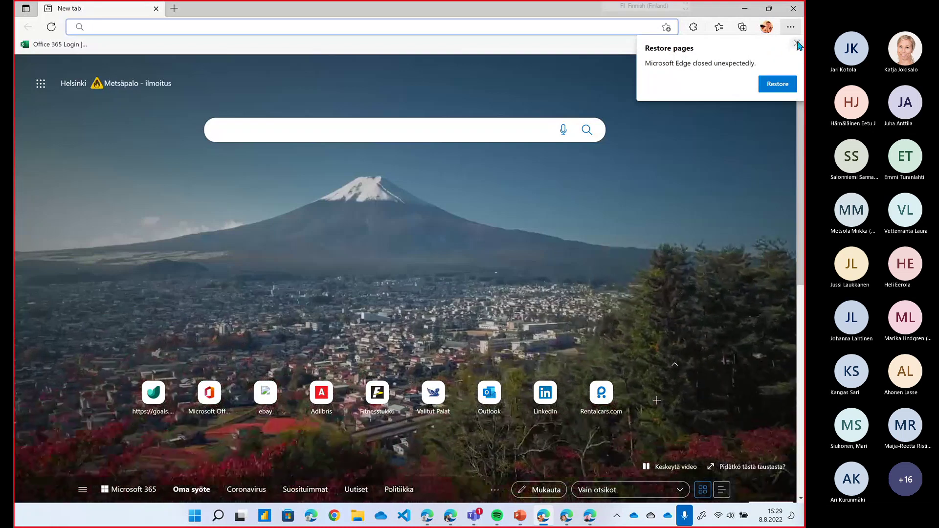
left_click(797, 43)
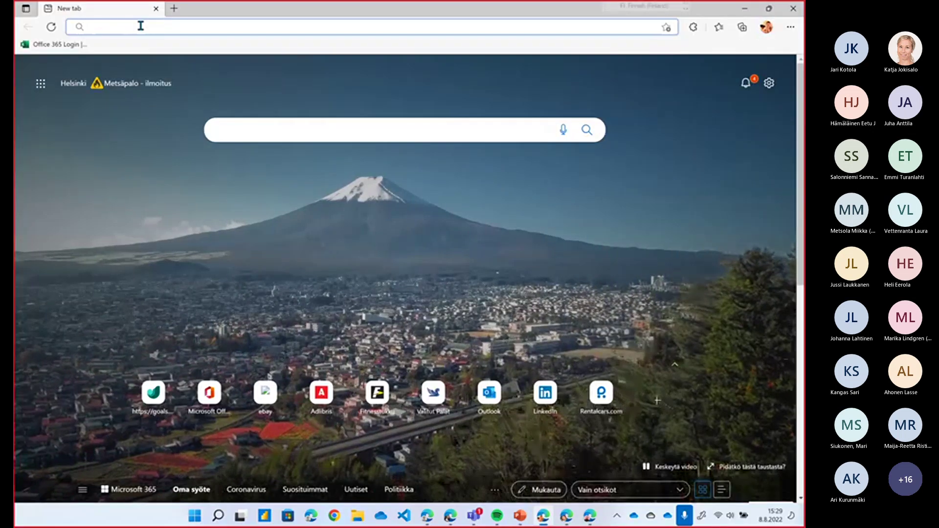
type("office.com")
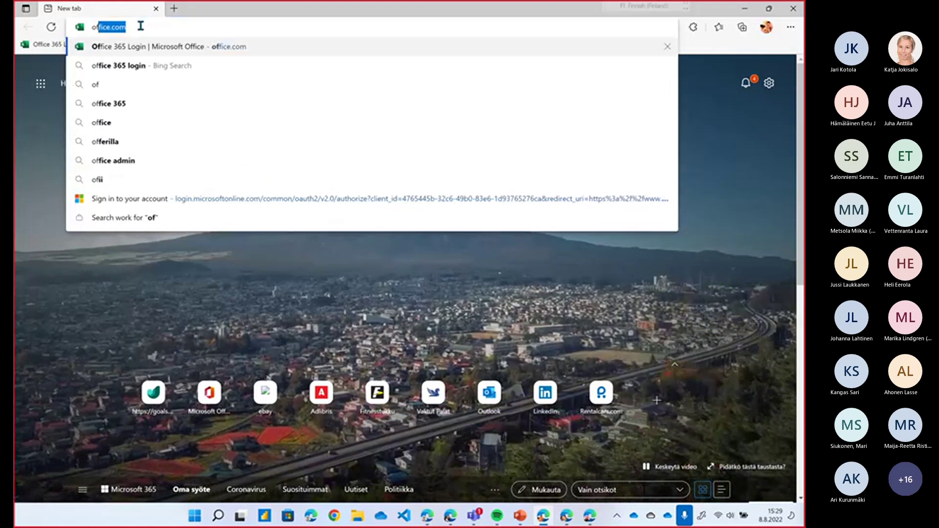
key("Return")
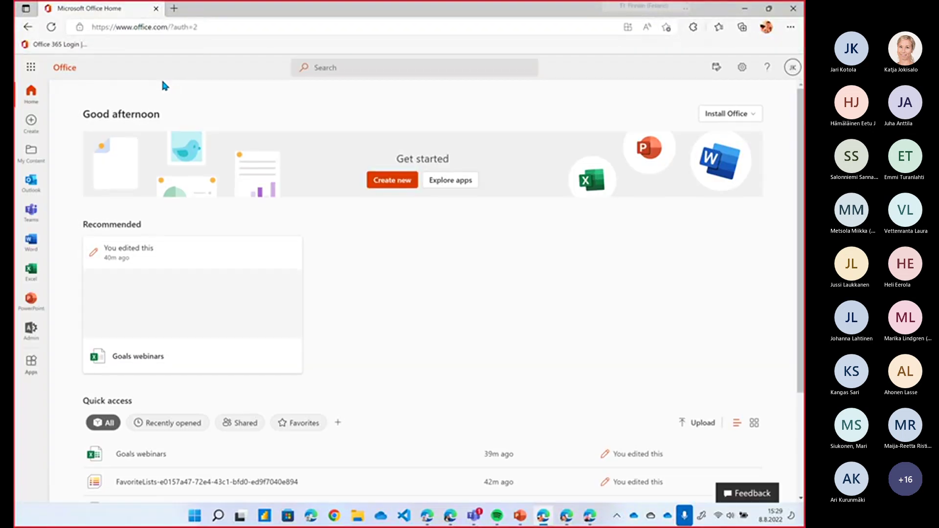
Step: Open Teams on the web, dismiss the desktop app recommendation, and open the Viva Goals app
left_click(36, 211)
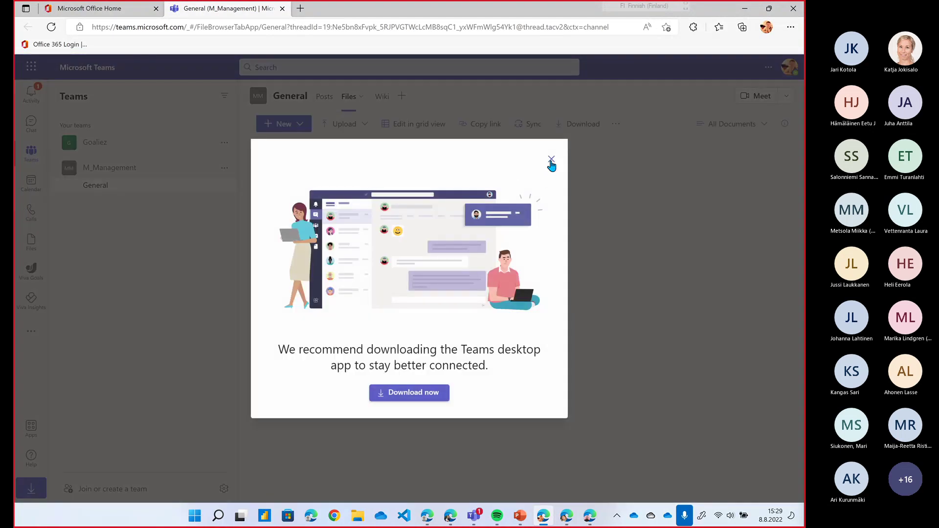
left_click(552, 159)
left_click(24, 277)
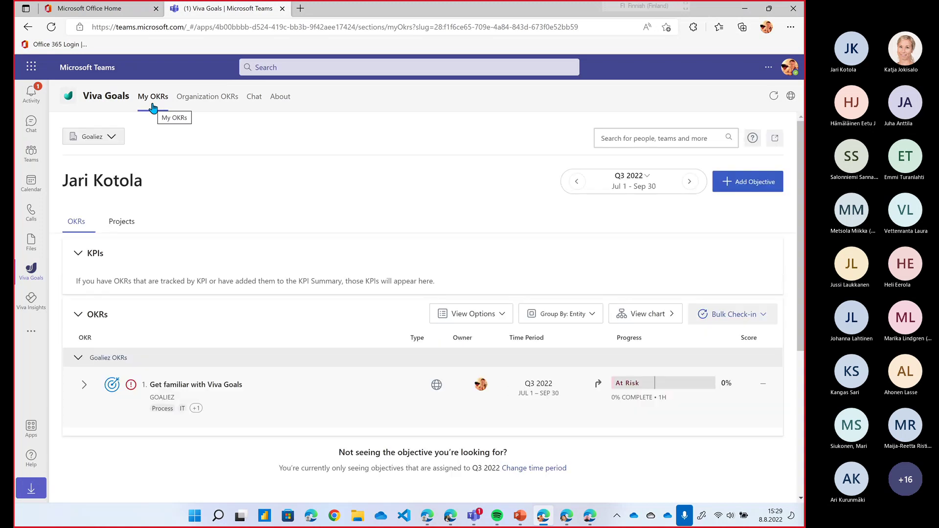
Step: View the Organization OKRs and Chat sections of Viva Goals, and return to My OKRs
left_click(204, 99)
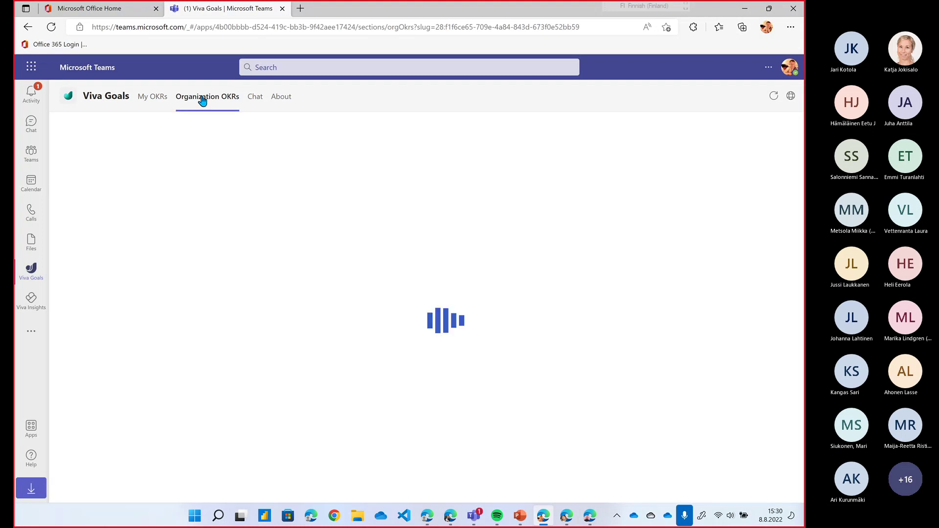
left_click(258, 99)
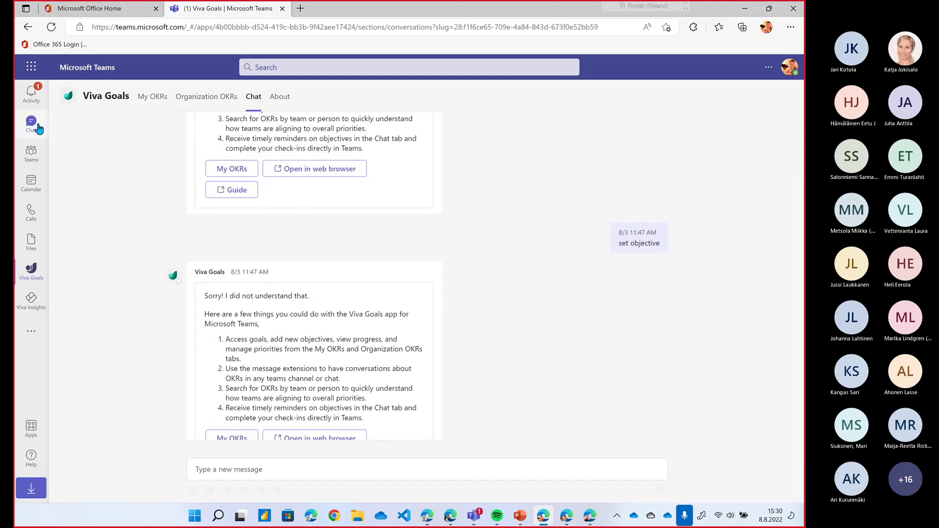
left_click(158, 99)
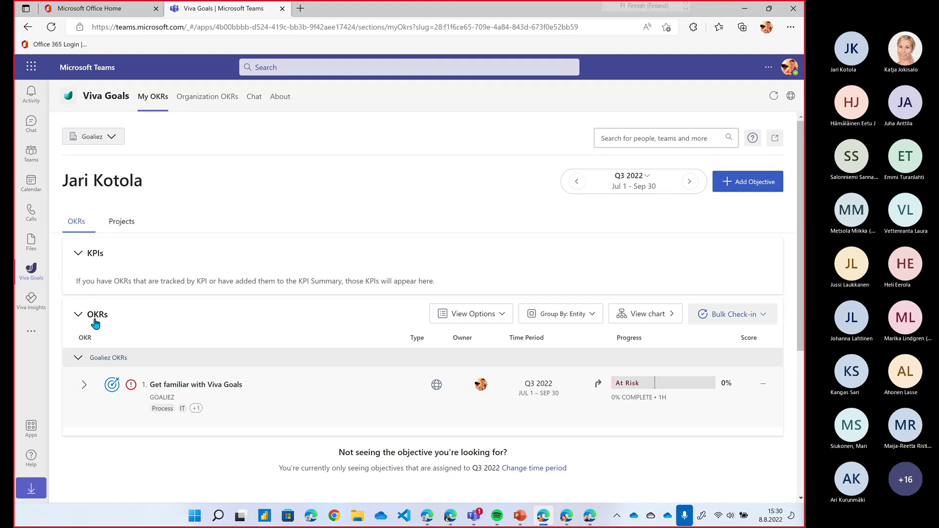
Step: Expand the "Get familiar with Viva Goals" objective to view its key results and project, and show the objective's available actions
left_click(80, 361)
left_click(79, 361)
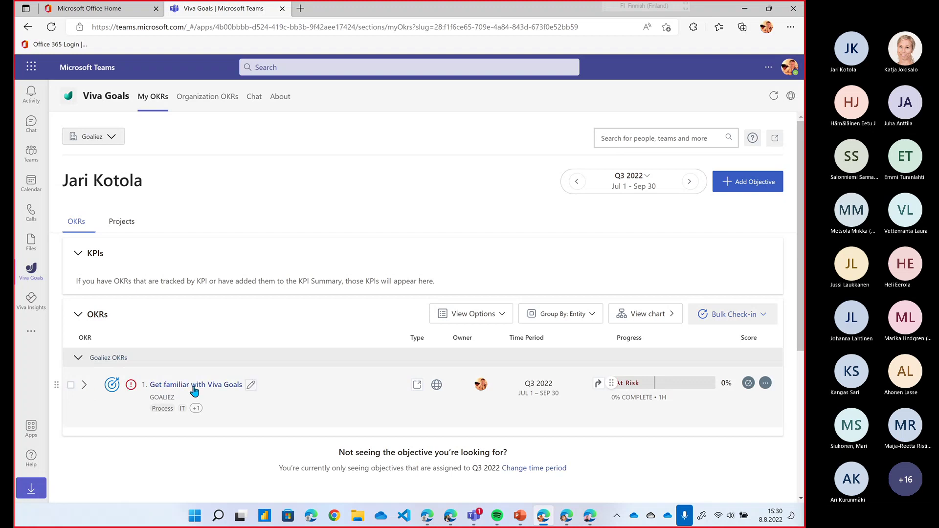
left_click(85, 387)
scroll(89, 389, "down", 4)
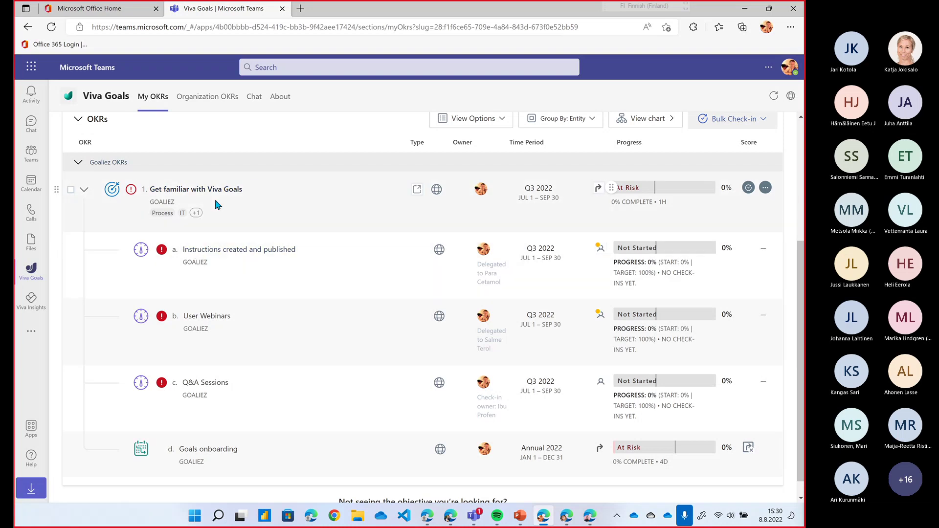
left_click(766, 189)
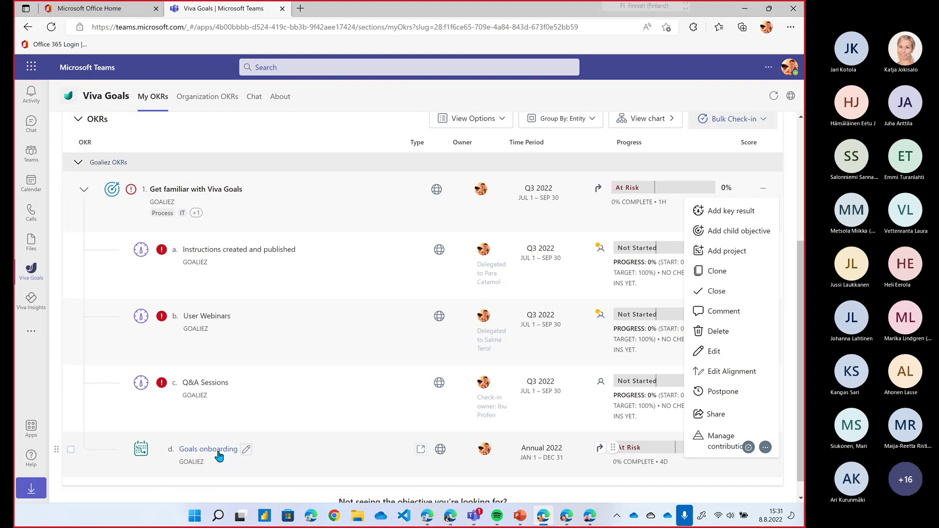
Step: Open the Goals onboarding project's task list and view the editable details of the Instructions task without changing them
left_click(218, 456)
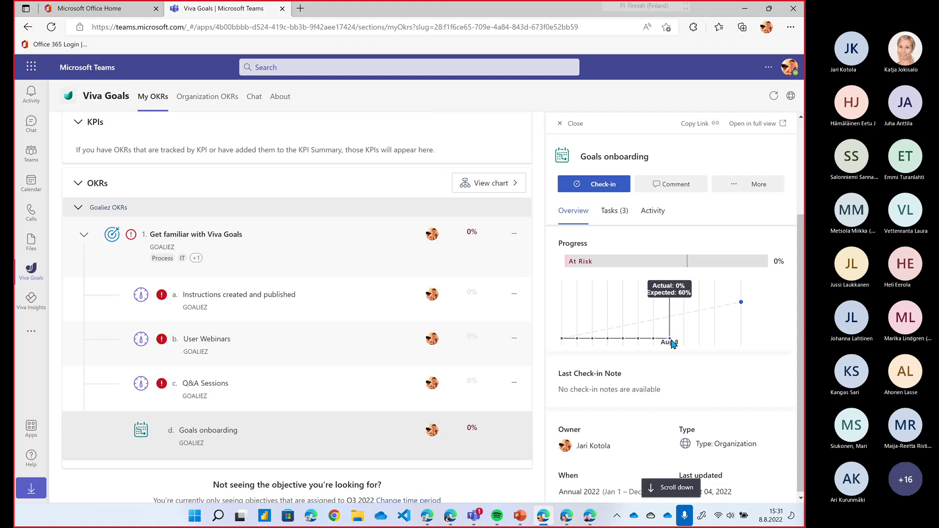
left_click(613, 214)
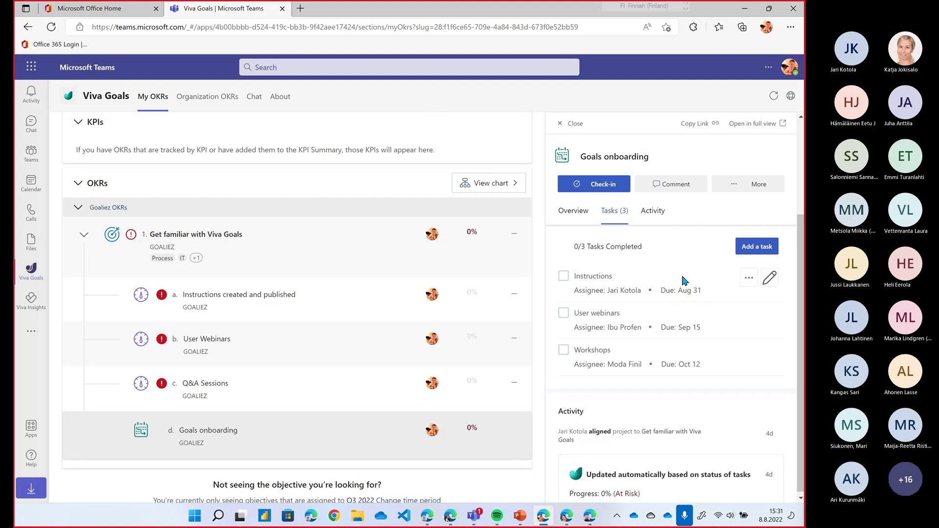
left_click(768, 279)
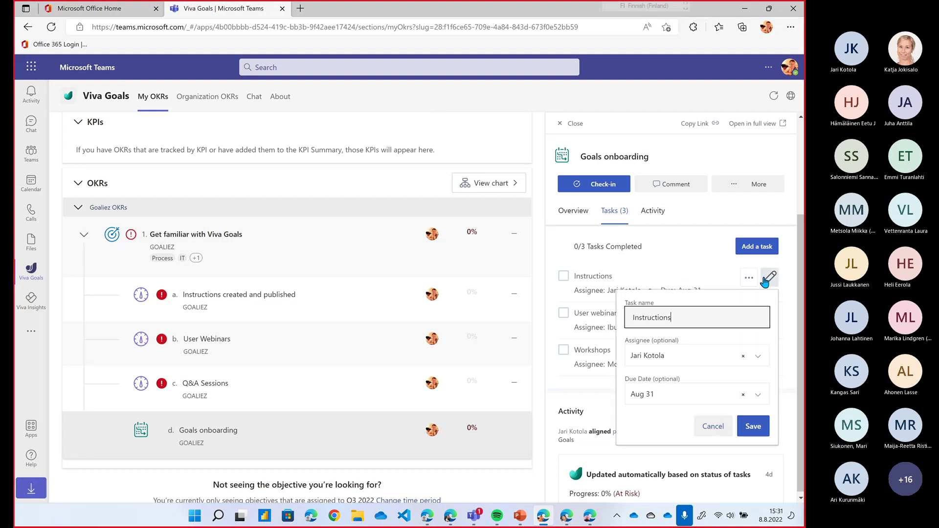
left_click(766, 281)
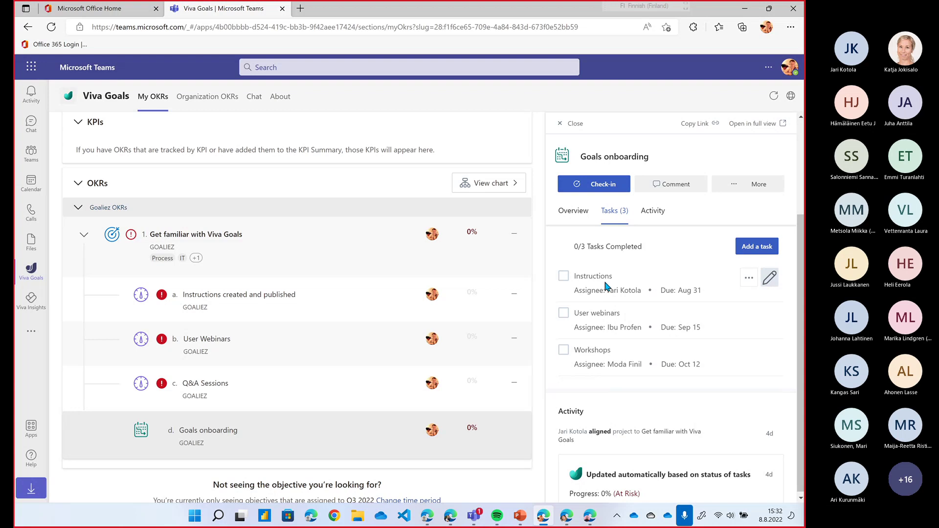
Step: Mark the Instructions task of the Goals onboarding project as completed, review the project's activity, and close its details
left_click(564, 277)
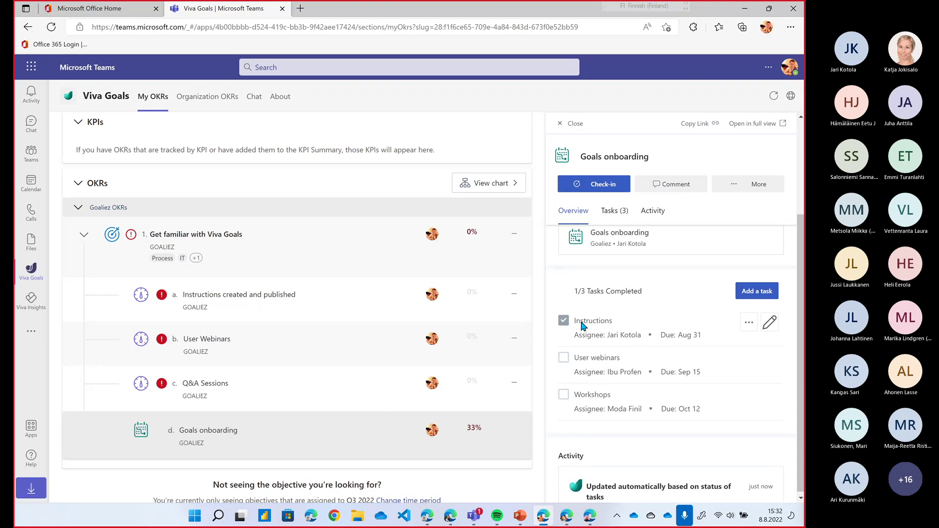
scroll(587, 328, "down", 5)
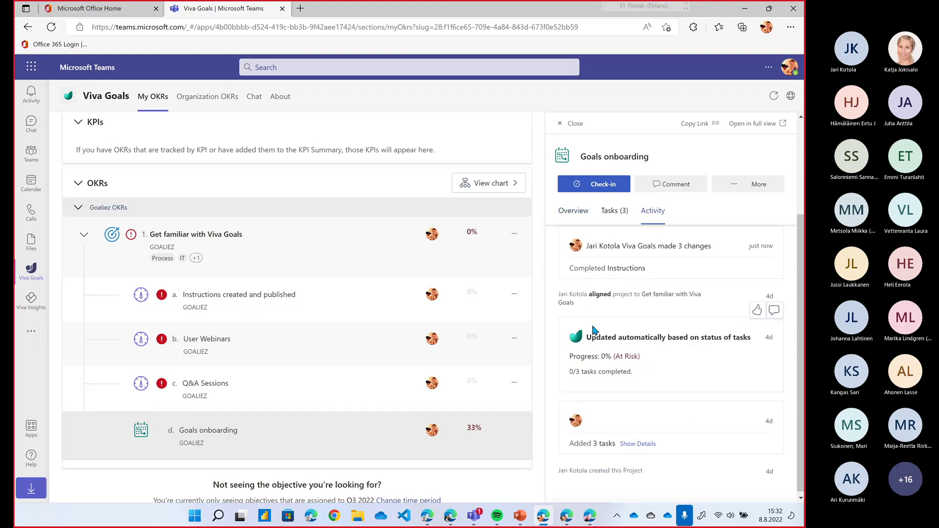
scroll(611, 303, "up", 5)
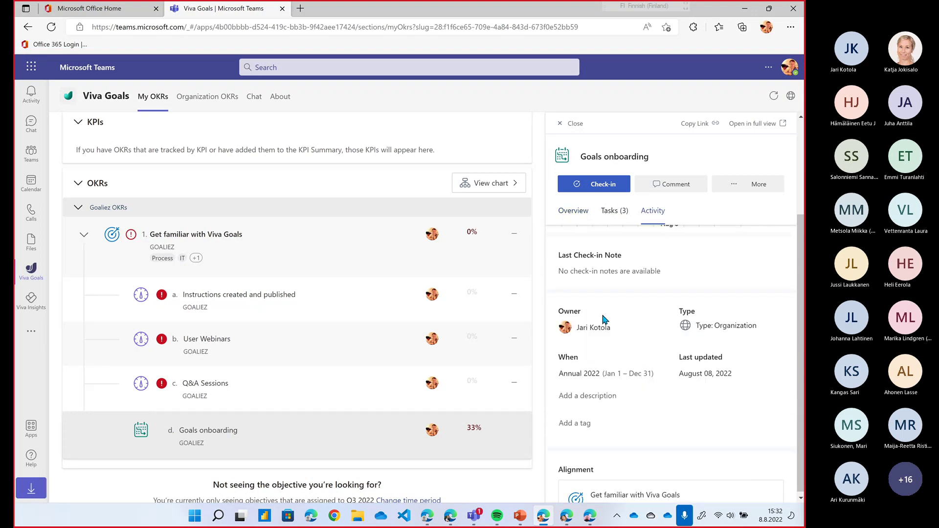
left_click(568, 124)
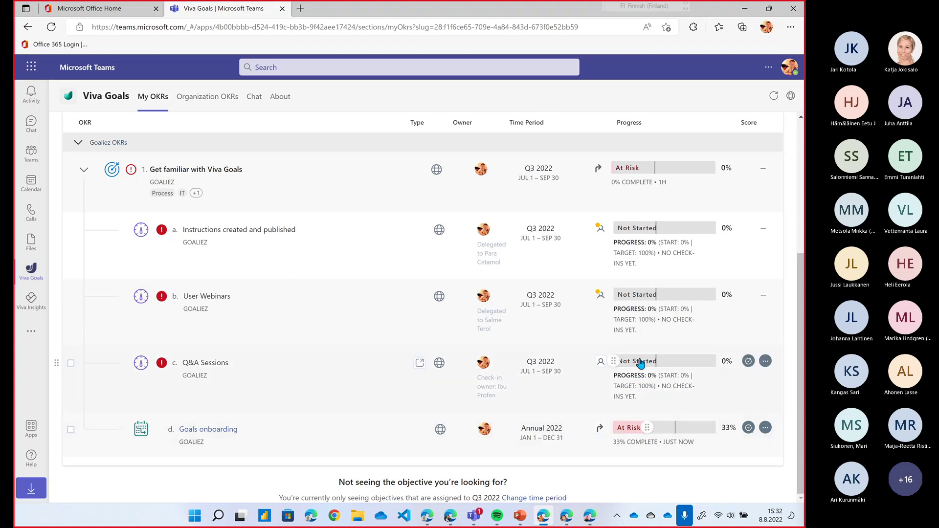
Step: Draft progress check-ins of 29% and 5% for the Q&A Sessions key result, viewing the status options without submitting
left_click_drag(613, 360, 642, 361)
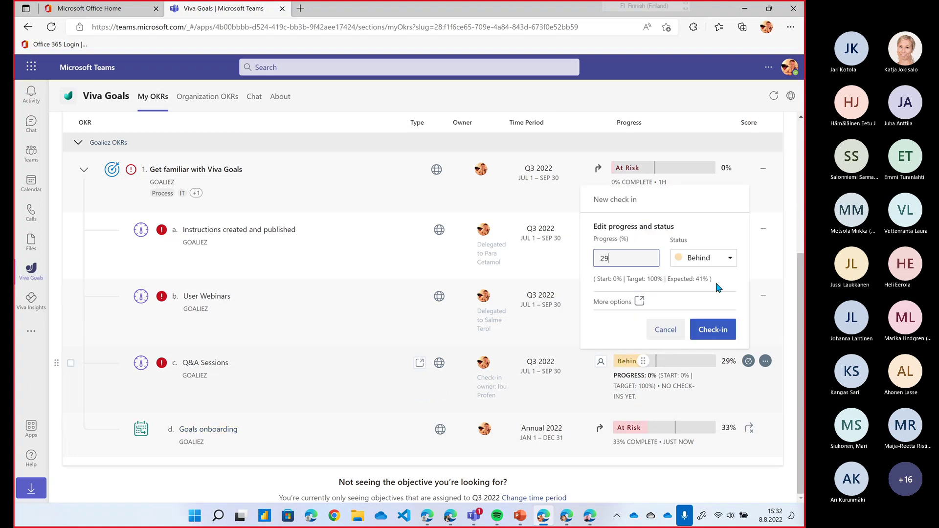
left_click(722, 265)
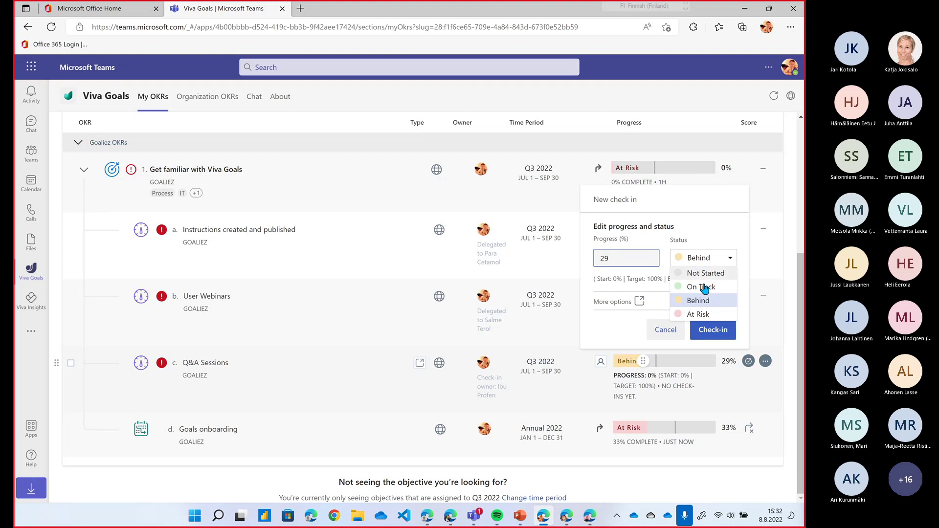
left_click(730, 265)
left_click(729, 264)
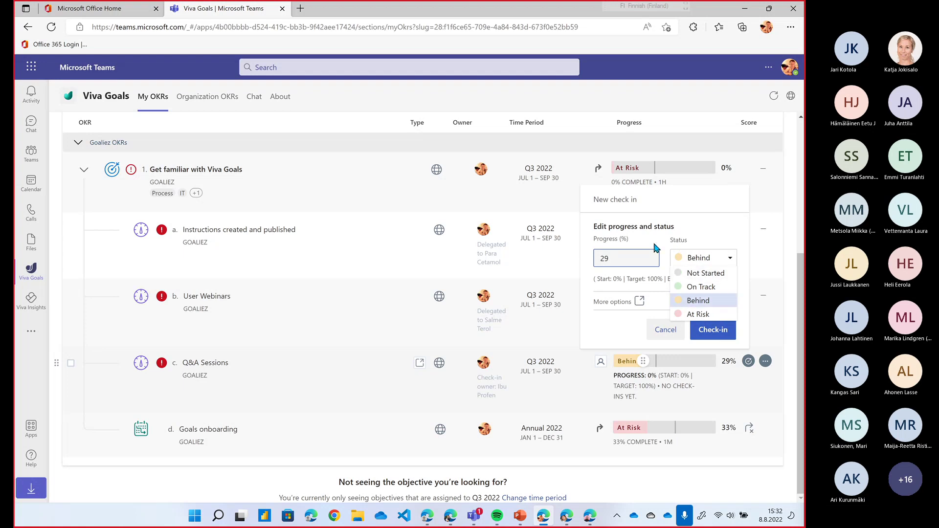
left_click(570, 259)
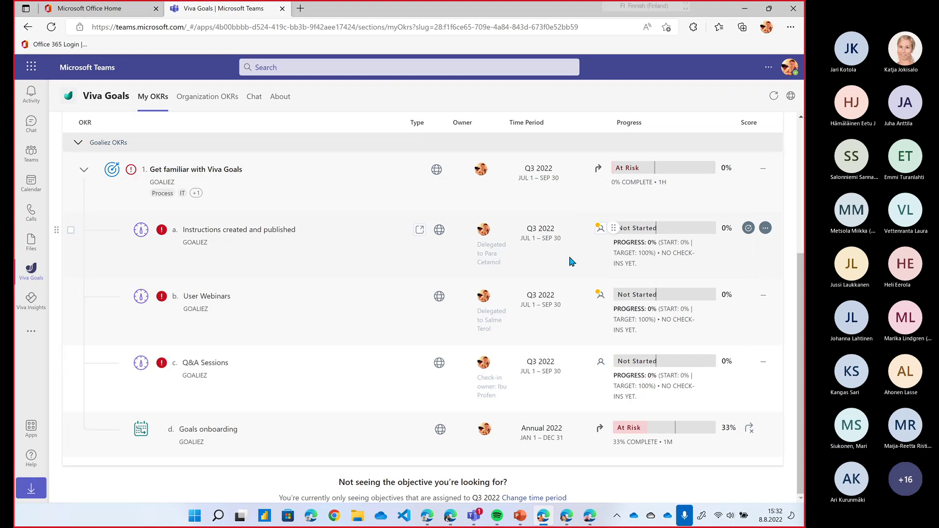
left_click(618, 361)
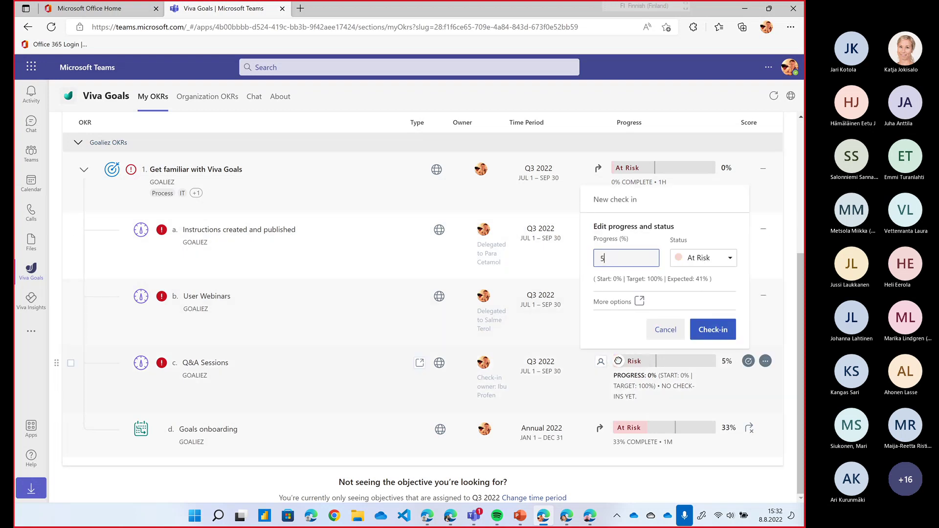
Step: Open the "Instructions created and published" key result for editing and set its progress to update automatically from a data source
left_click(765, 229)
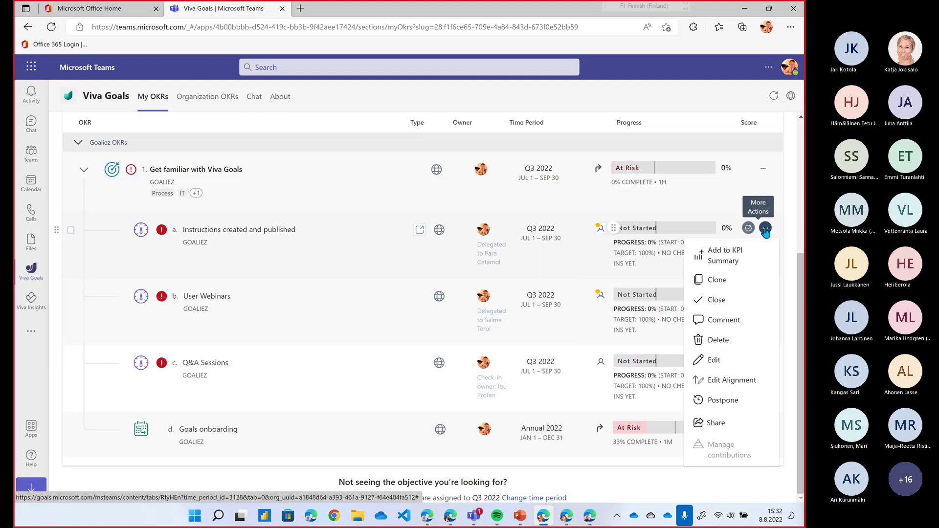
left_click(721, 362)
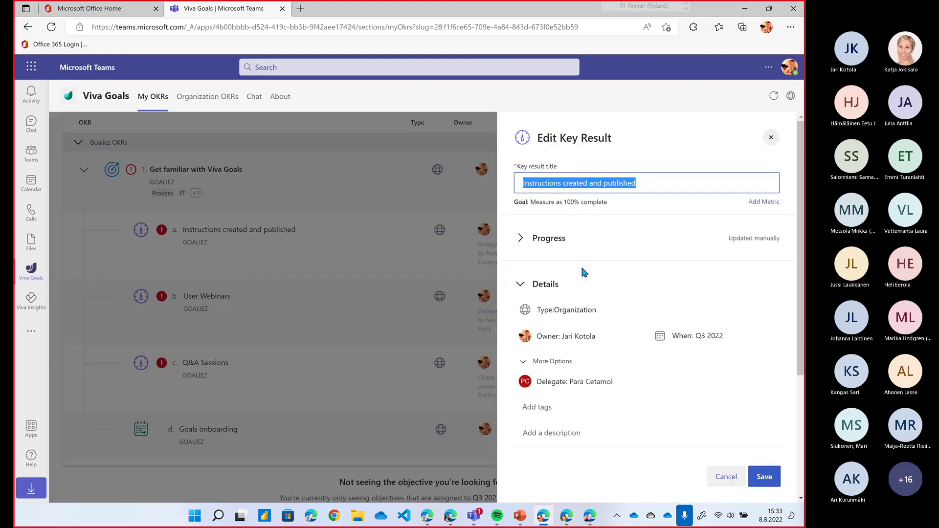
left_click(520, 240)
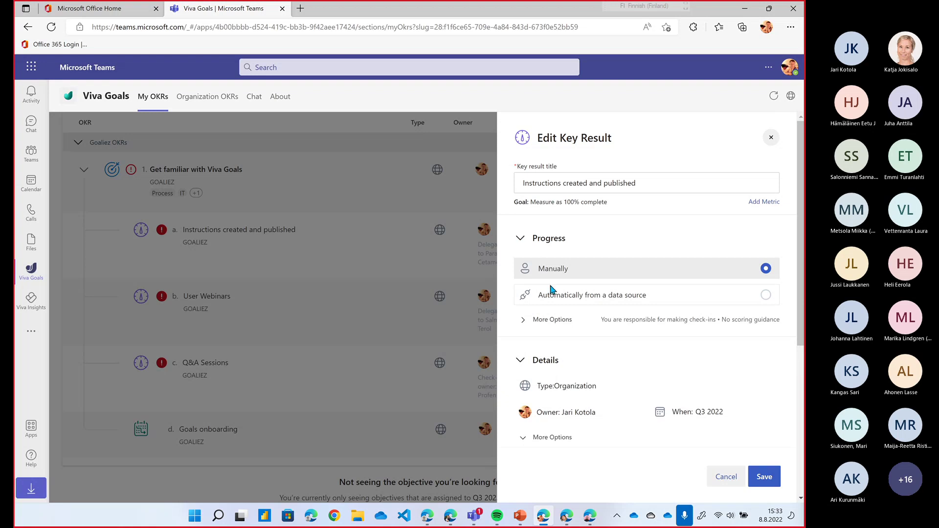
left_click(764, 297)
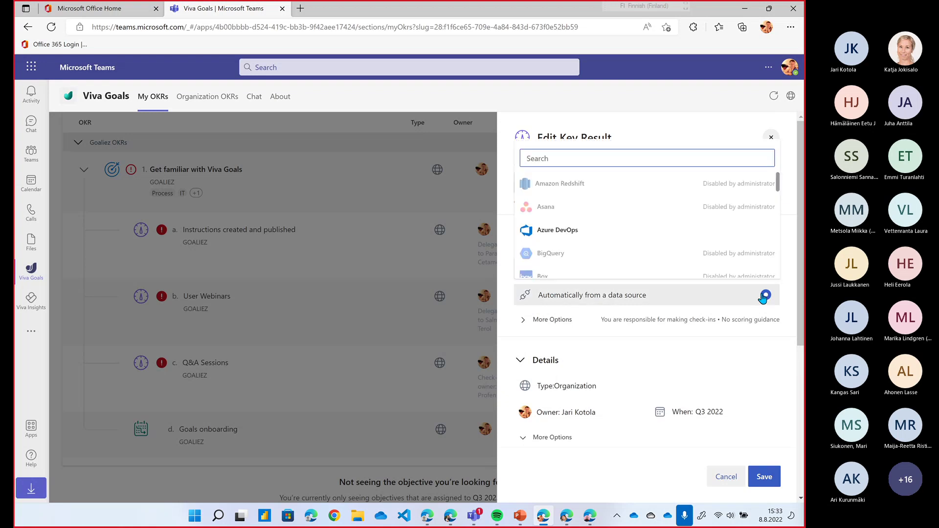
Step: Examine the data sources offered for automatic progress tracking, then close the key result's editor without choosing one or saving
scroll(667, 237, "down", 1)
scroll(664, 237, "down", 1)
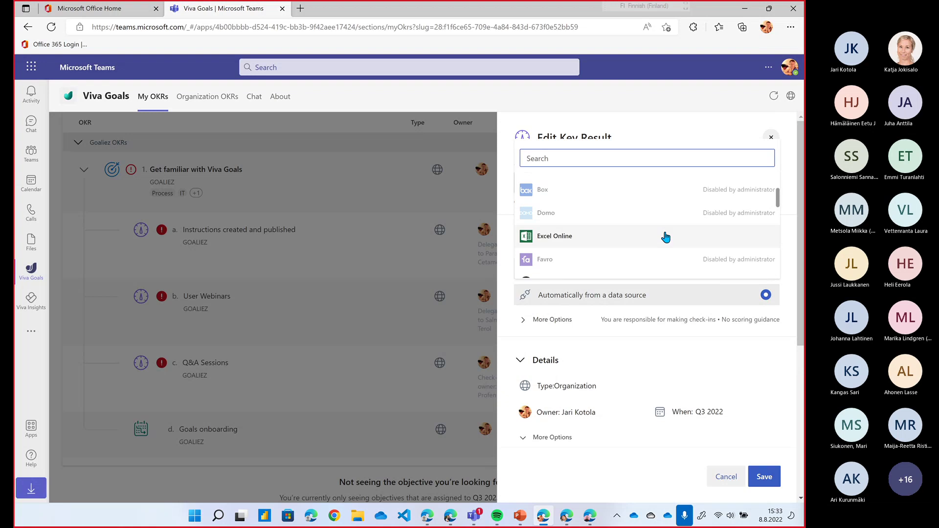
scroll(655, 237, "up", 2)
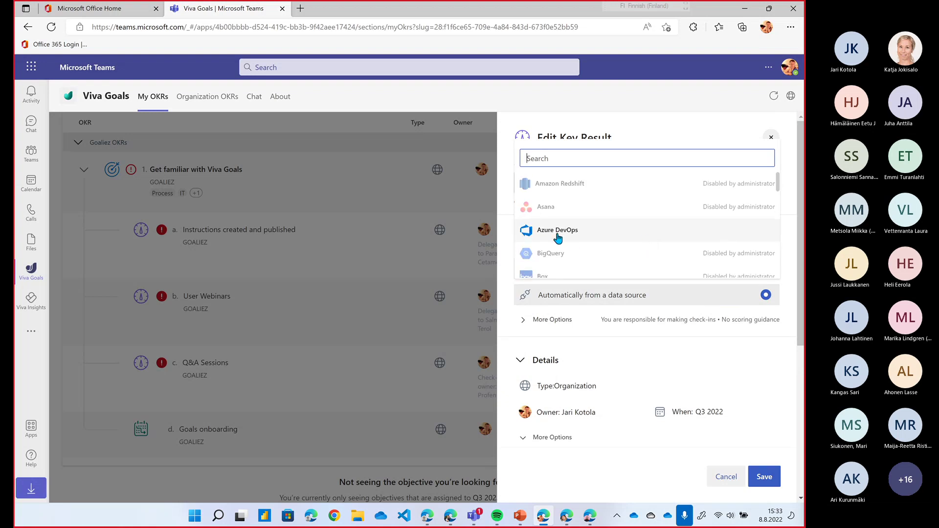
scroll(558, 238, "down", 2)
scroll(597, 237, "up", 2)
scroll(623, 237, "down", 2)
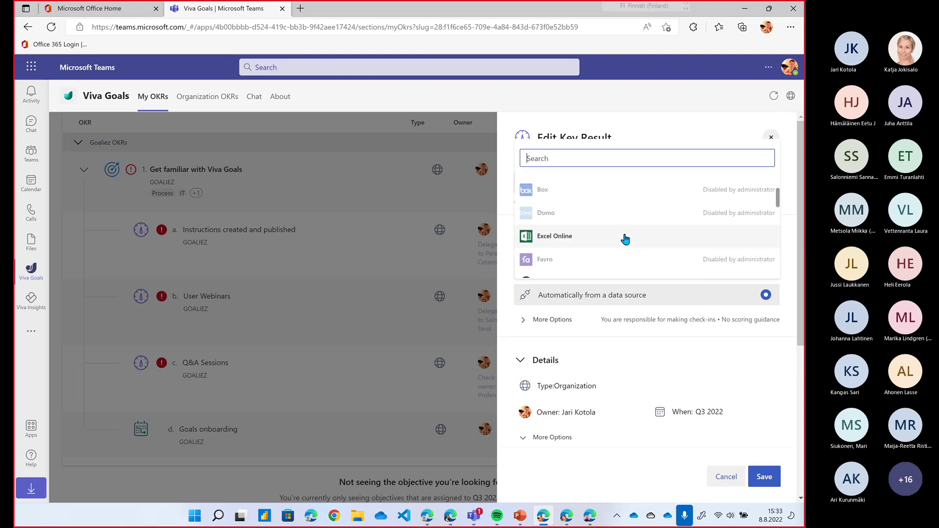
scroll(585, 241, "down", 1)
scroll(556, 243, "down", 3)
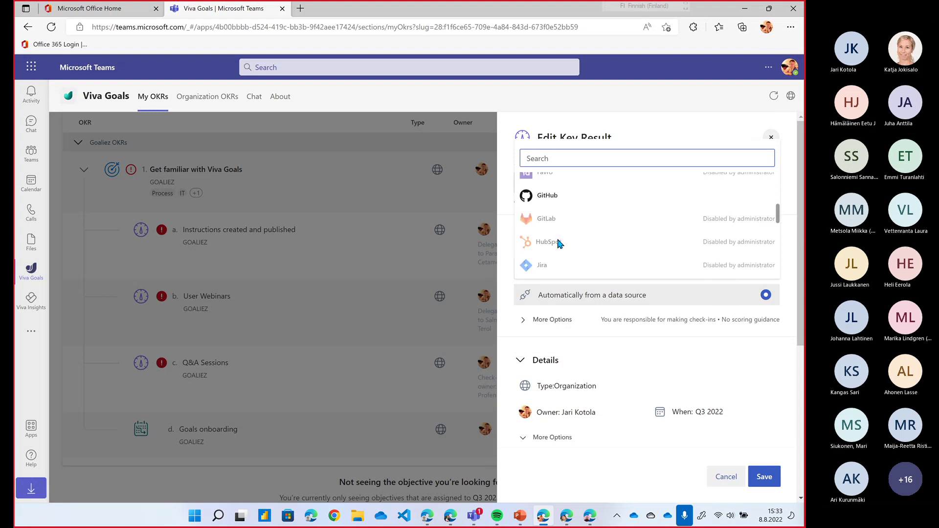
scroll(558, 244, "down", 1)
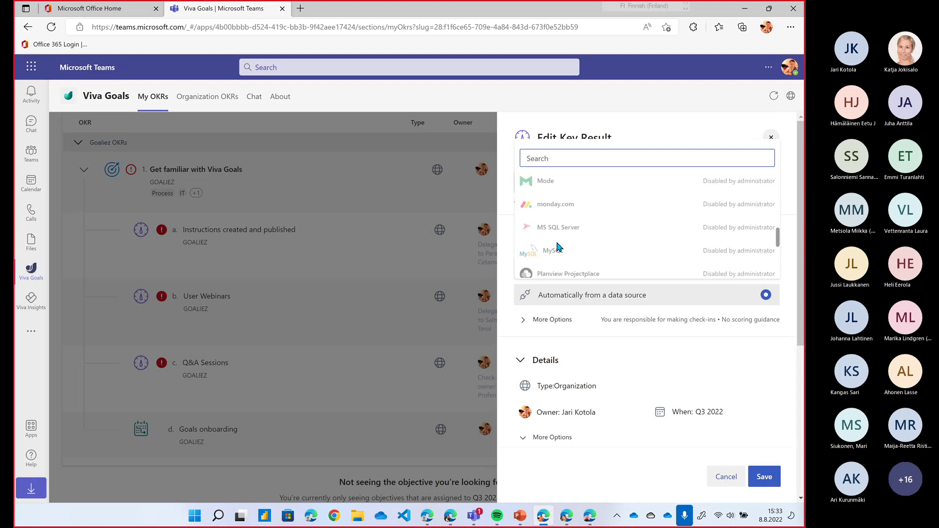
scroll(556, 240, "down", 3)
scroll(555, 242, "up", 10)
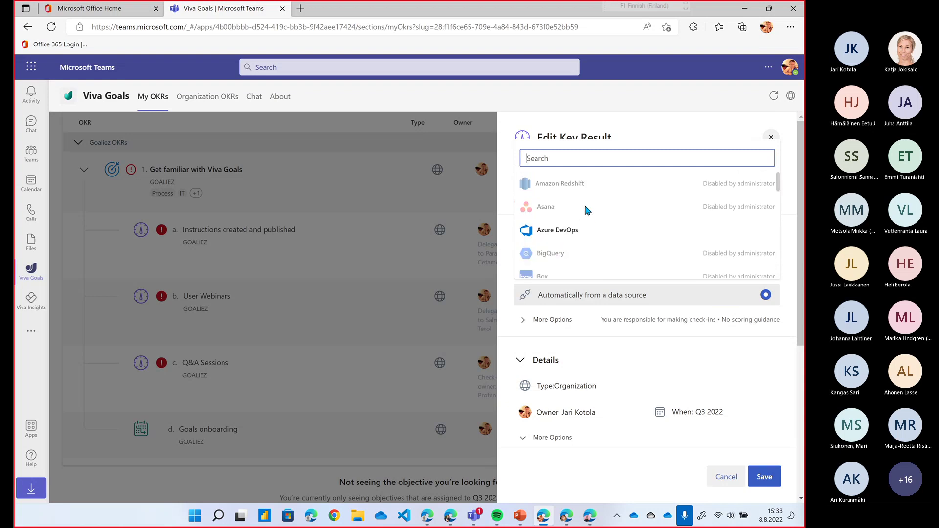
scroll(590, 200, "down", 2)
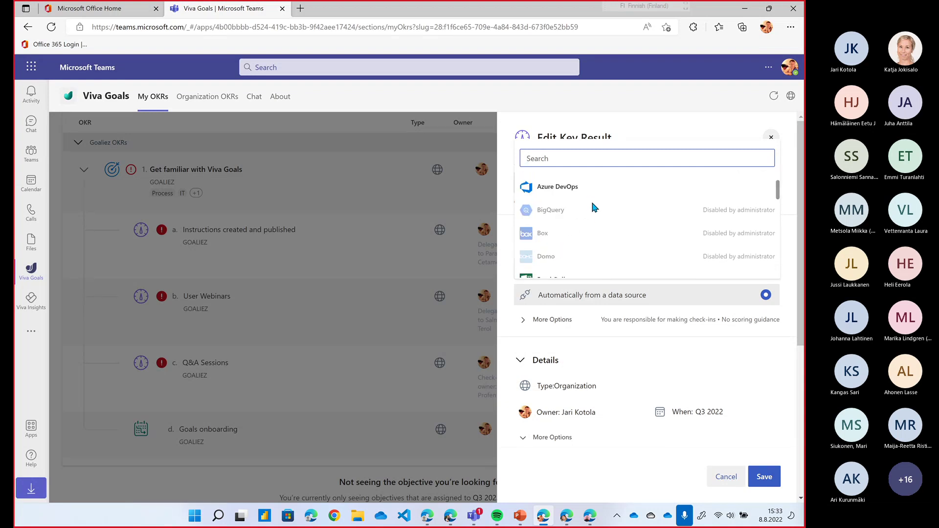
scroll(592, 203, "down", 1)
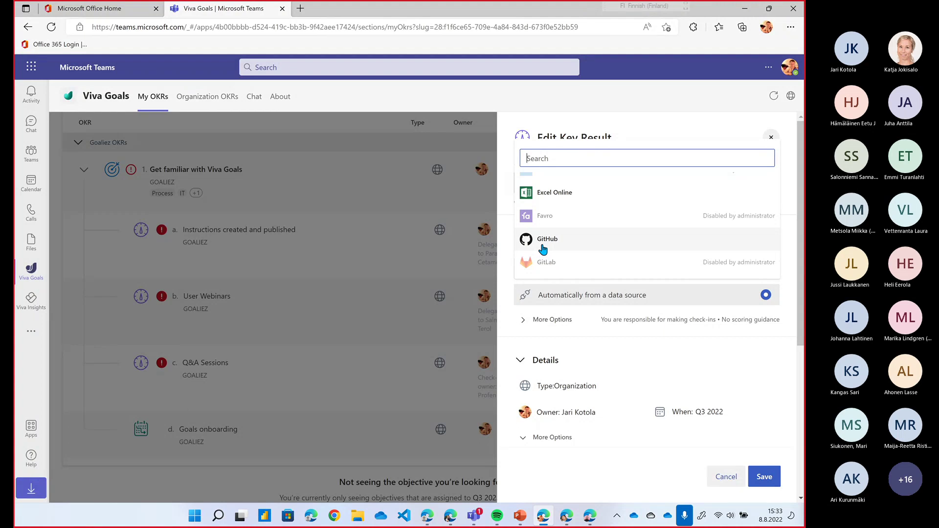
scroll(543, 249, "up", 1)
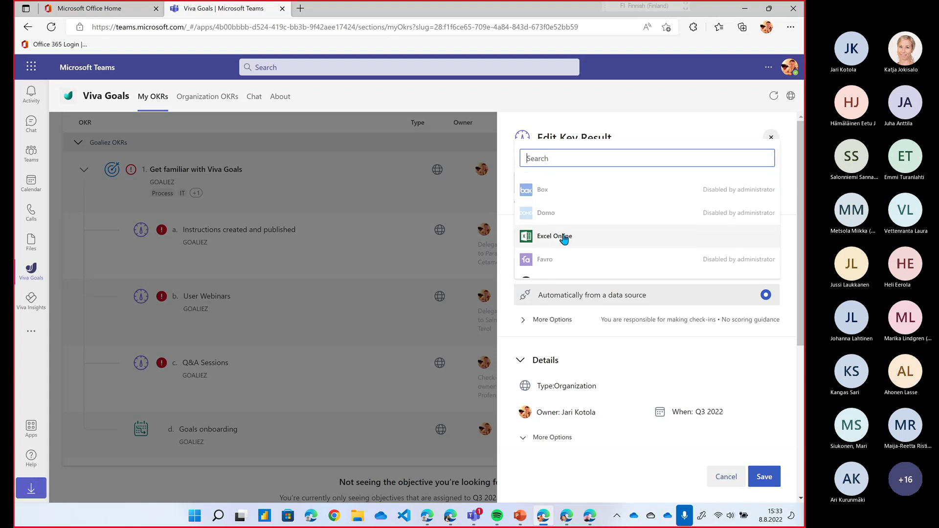
scroll(563, 232, "up", 1)
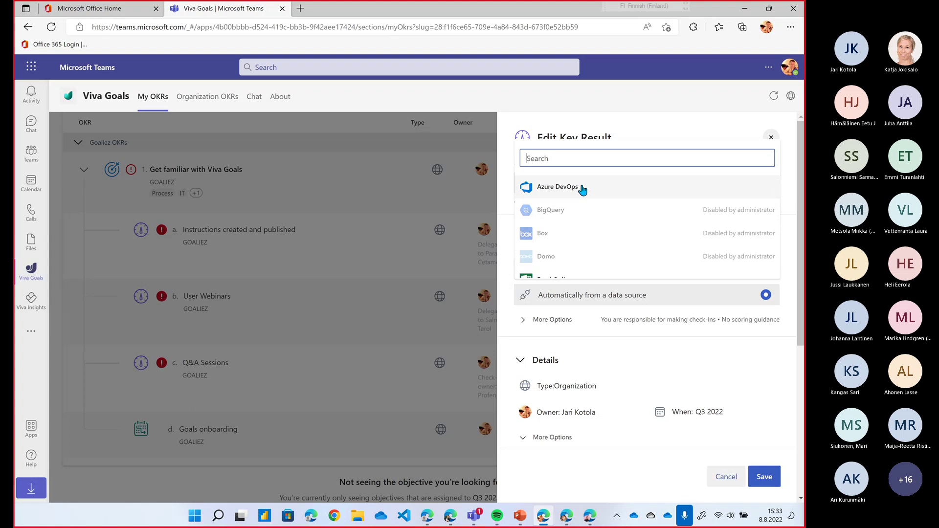
left_click(719, 127)
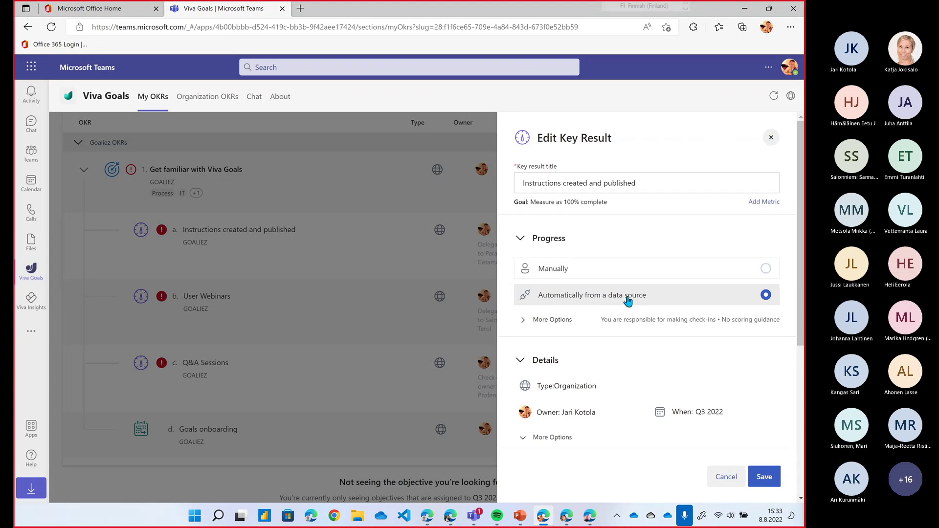
left_click(771, 138)
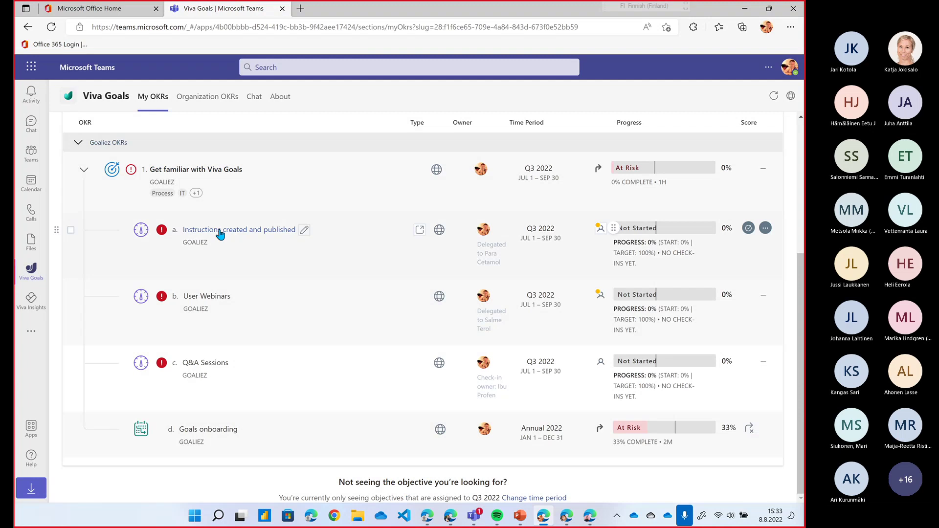
Step: Open the Viva Goals web app at goals.microsoft.com in a new browser tab
left_click(300, 8)
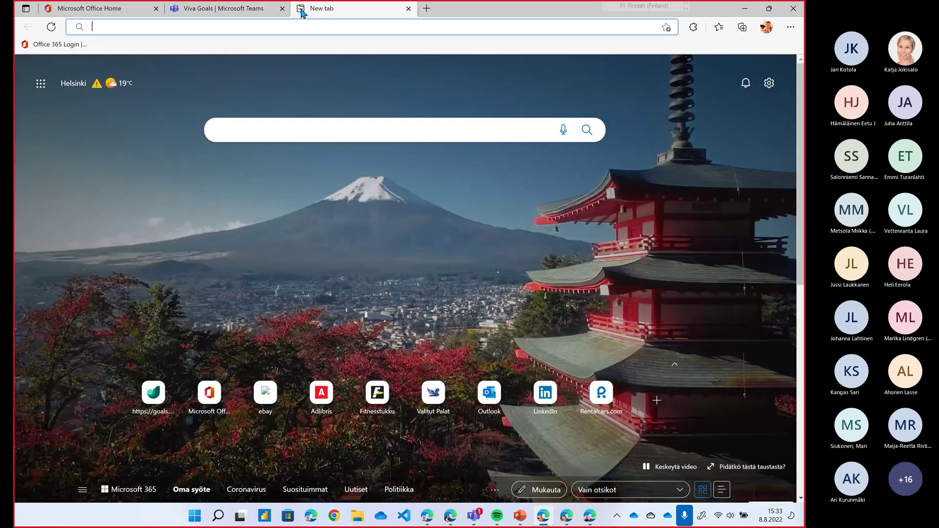
type("goal")
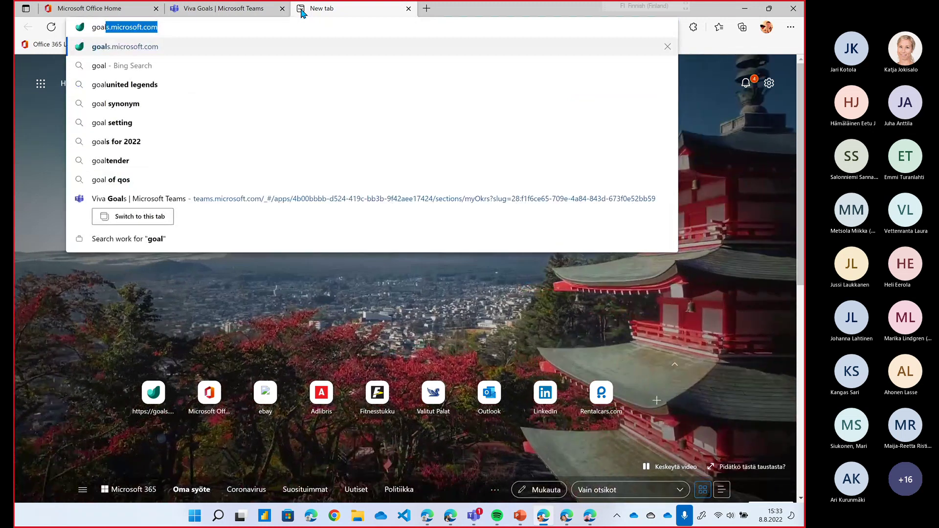
key("Return")
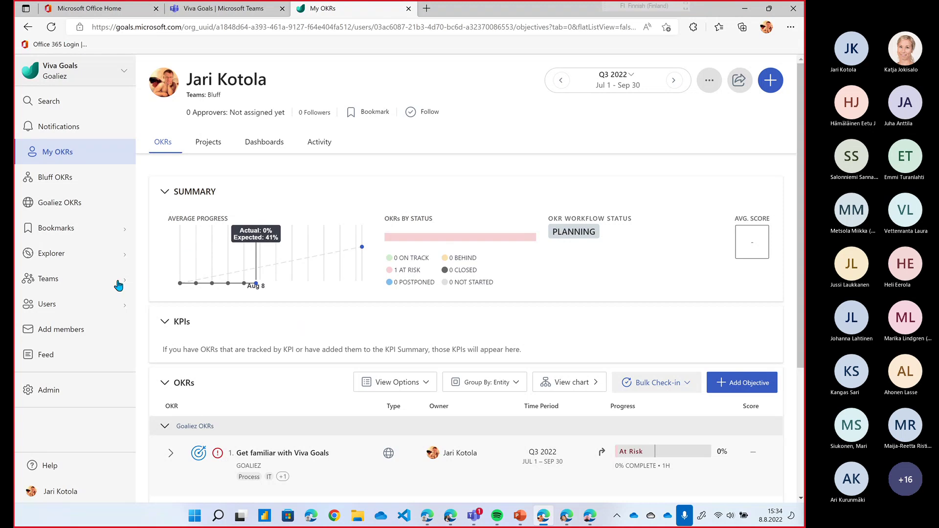
Step: Review the "Get familiar with Viva Goals" objective's key results in Teams, collapsing and re-expanding it, then return to the Viva Goals web app
left_click(196, 11)
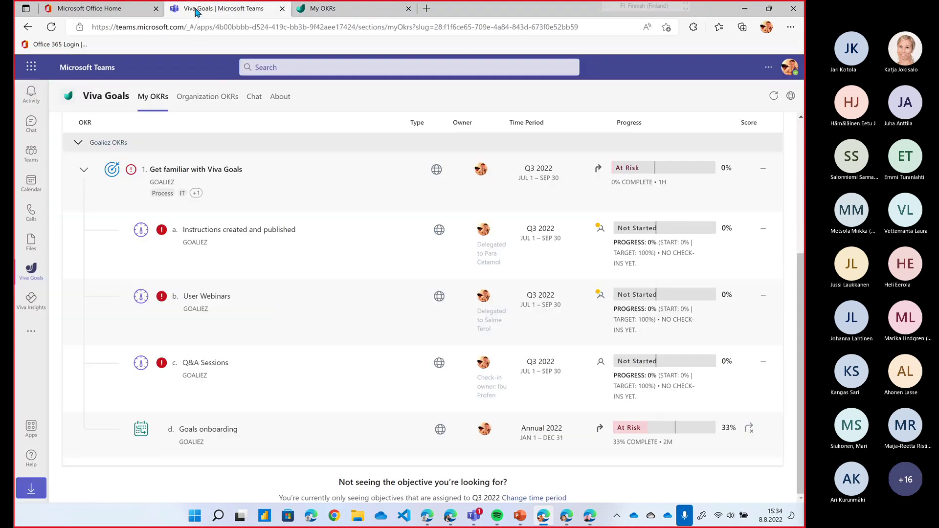
left_click(85, 171)
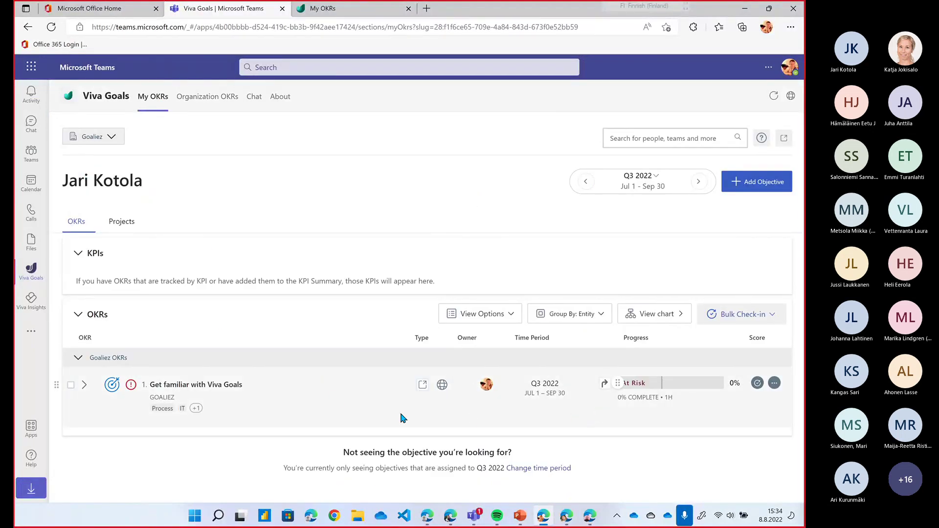
left_click(84, 385)
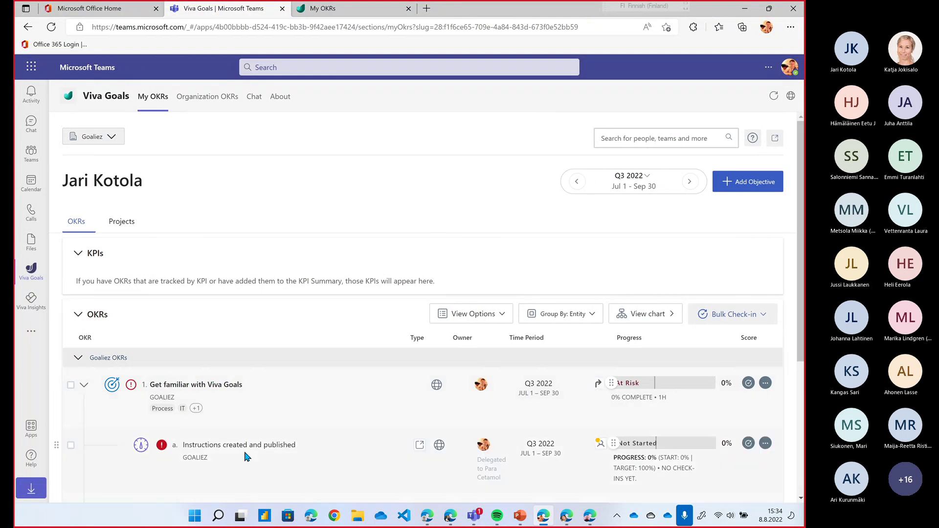
scroll(244, 449, "down", 4)
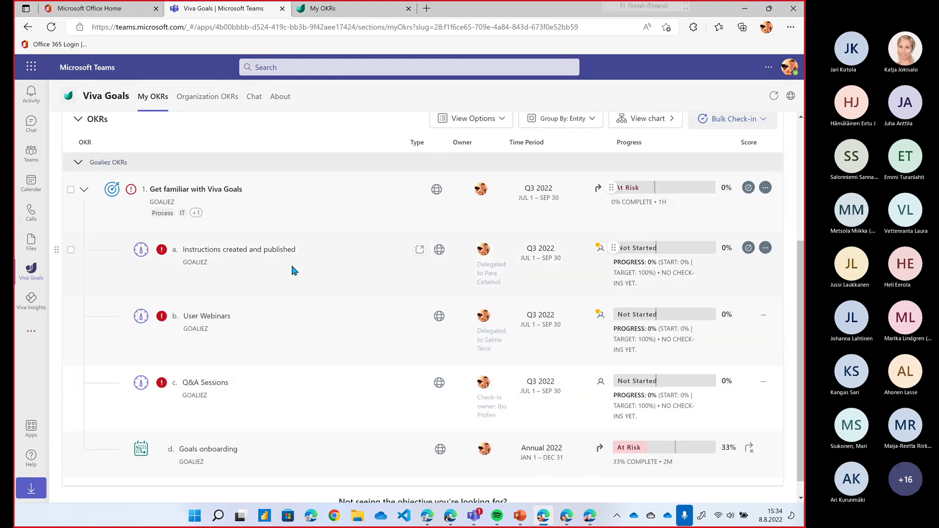
scroll(225, 281, "up", 2)
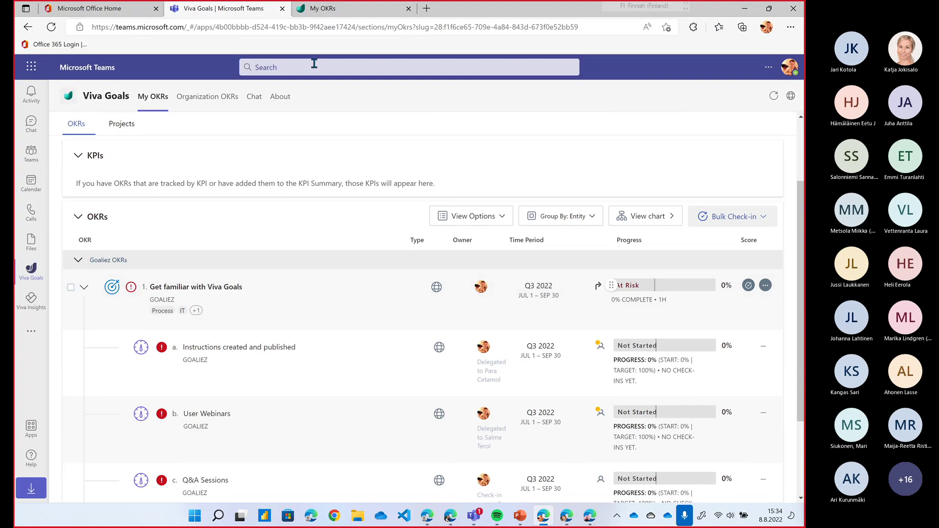
left_click(323, 10)
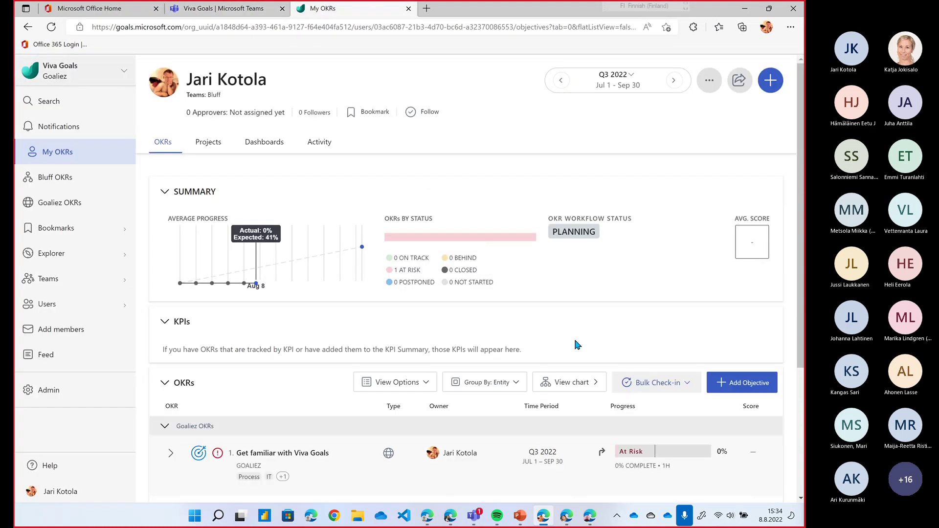